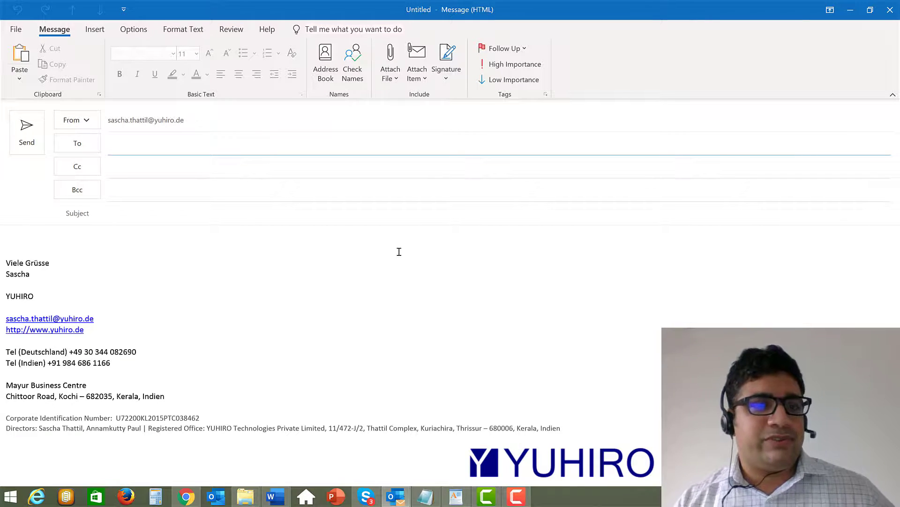
- Begin the message body with a 'Hello' greeting to the recipient by name, followed by a blank line
left_click(186, 218)
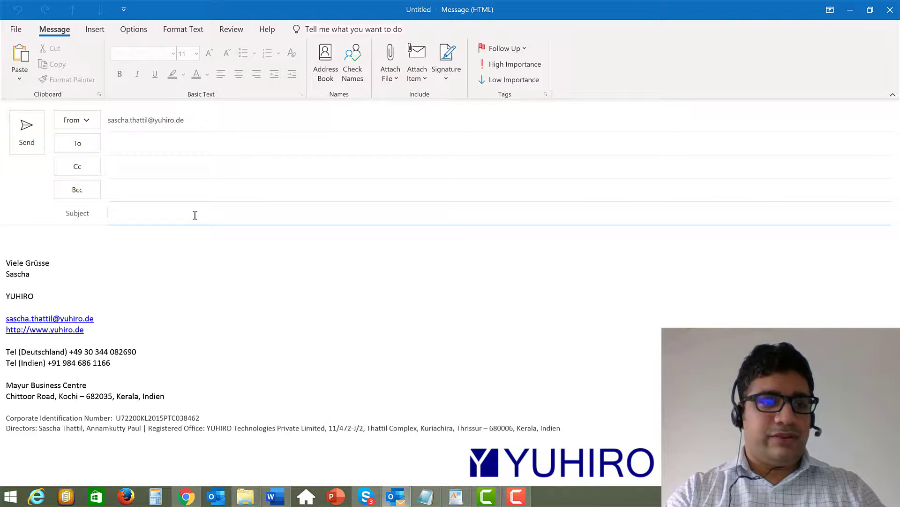
left_click(199, 236)
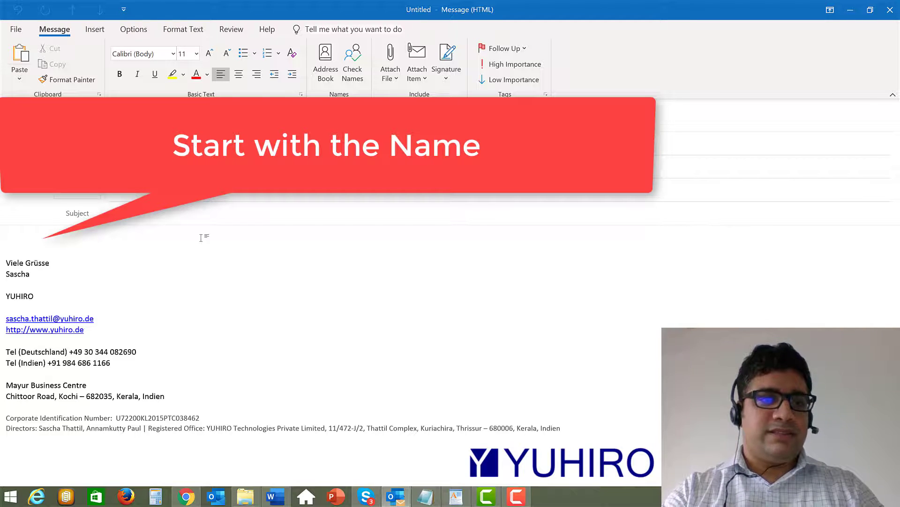
type("Hel")
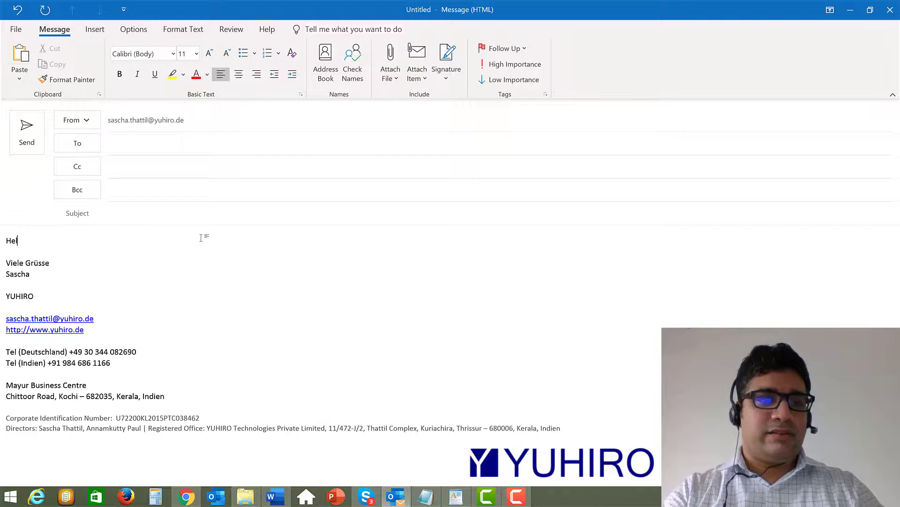
type("lo Mr")
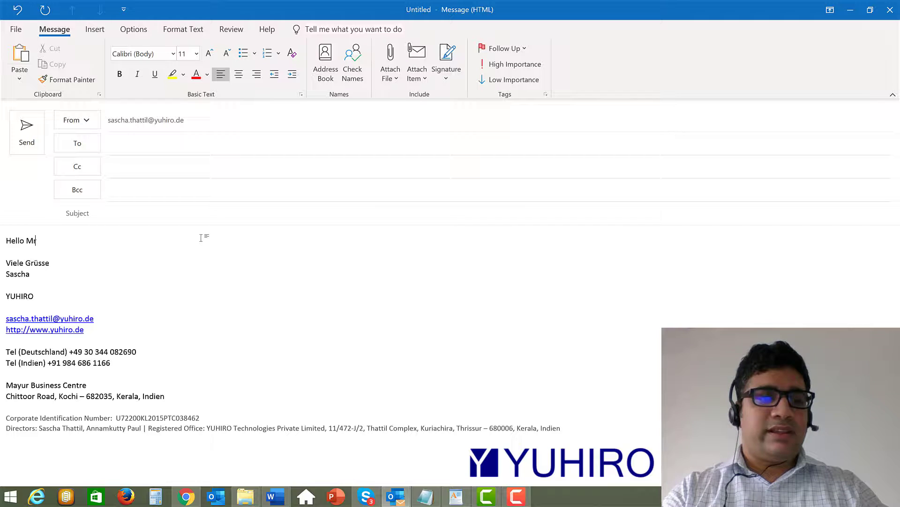
type(". Smith,")
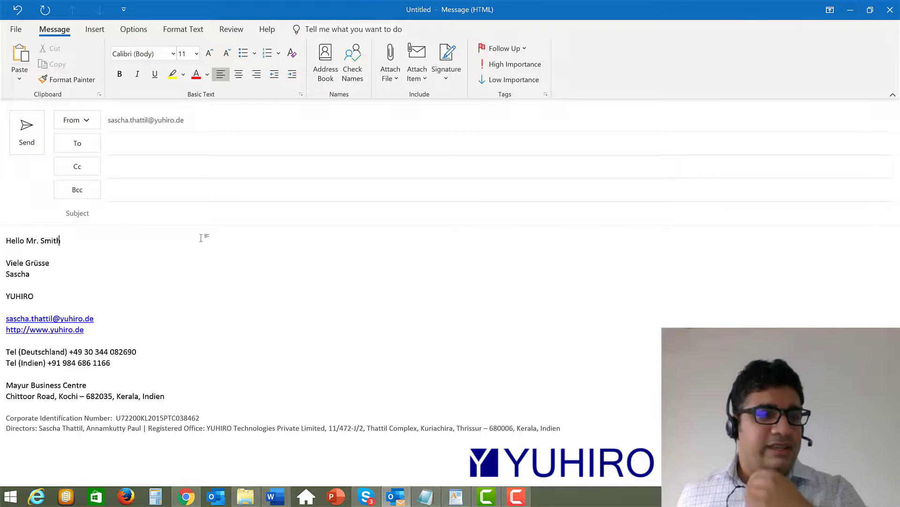
key("Return")
key("Return")
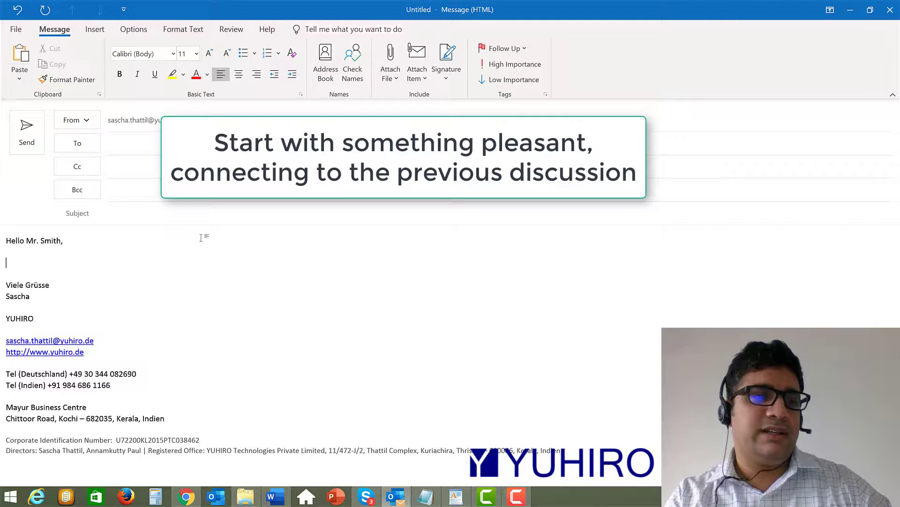
- Add the line 'Thank you for the information in our call today.', fixing the typo, then start a new line
type("th")
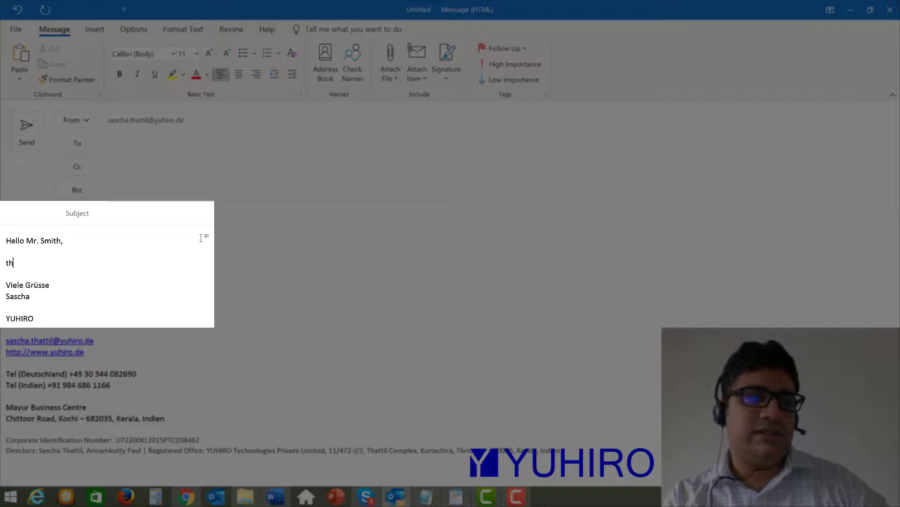
type("ank yo")
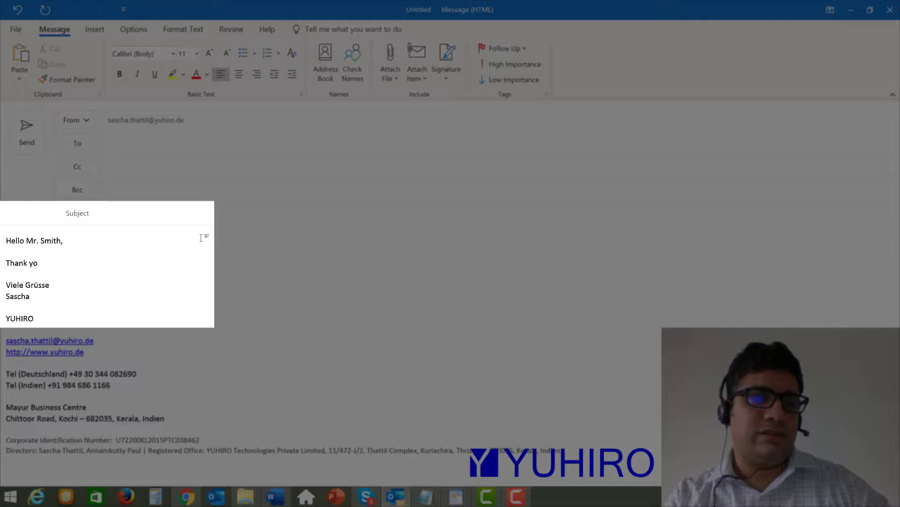
type("u for the")
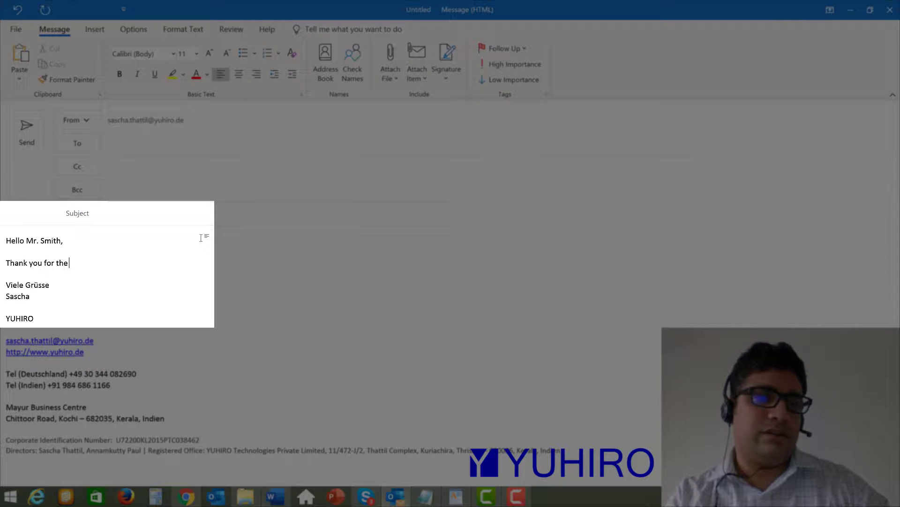
type(" nformaton")
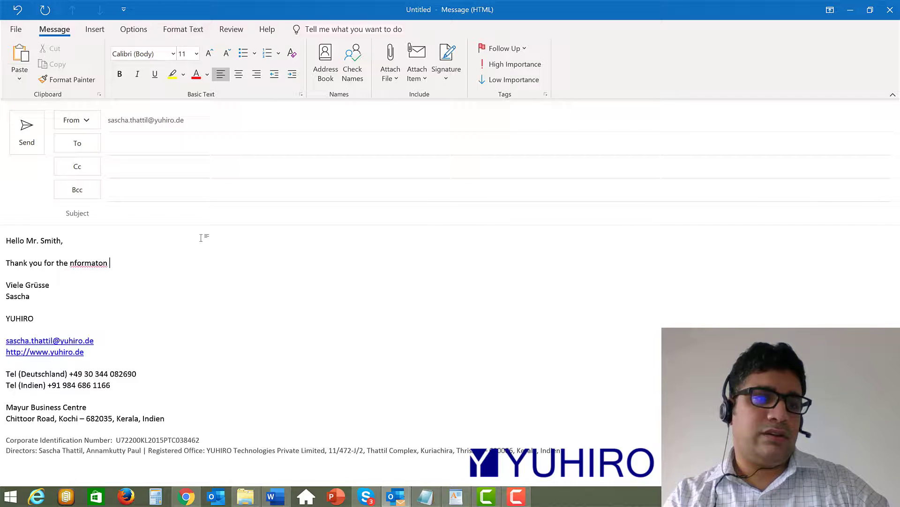
key("BackSpace")
key("BackSpace")
key("BackSpace")
key("BackSpace")
key("BackSpace")
key("BackSpace")
key("BackSpace")
key("BackSpace")
key("BackSpace")
key("BackSpace")
type("in")
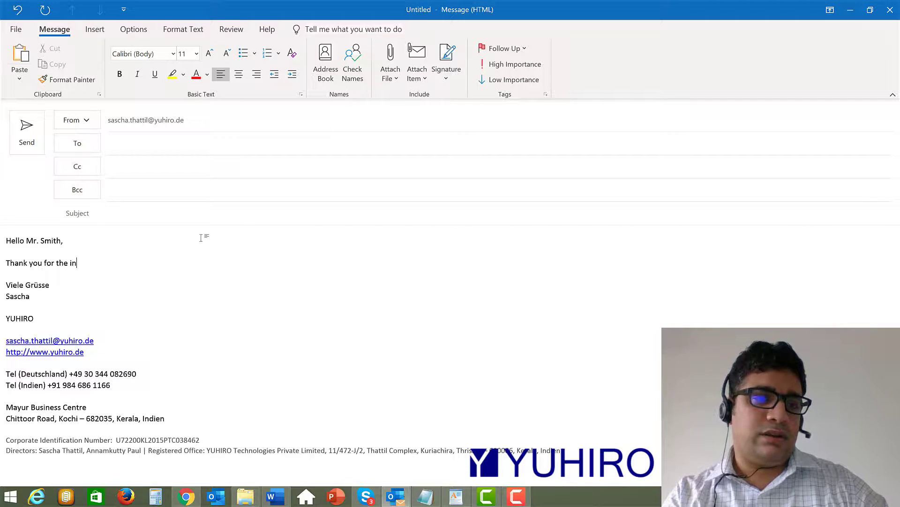
type("form")
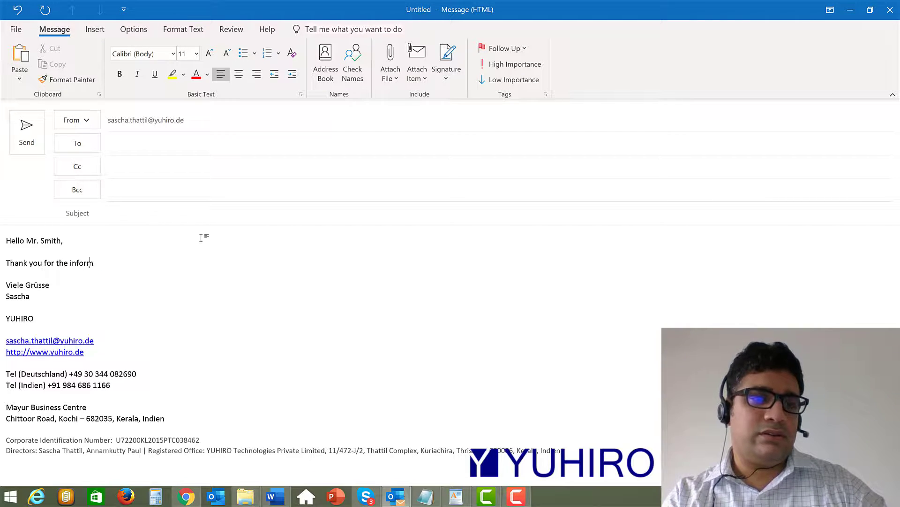
type("ation in")
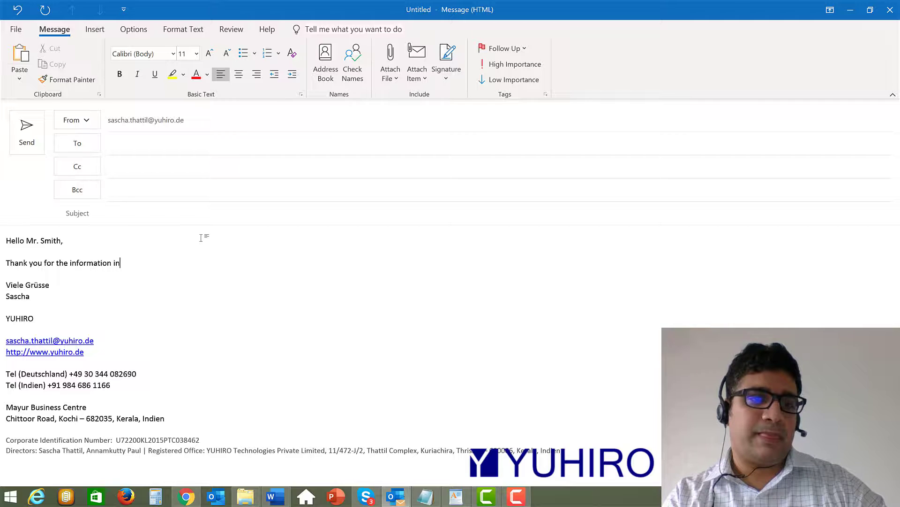
type(" our call today.")
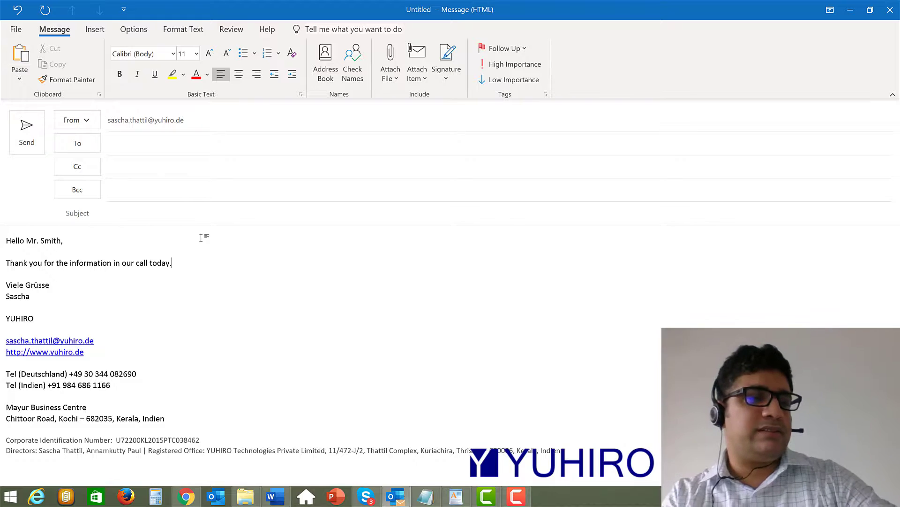
key("Return")
key("Return")
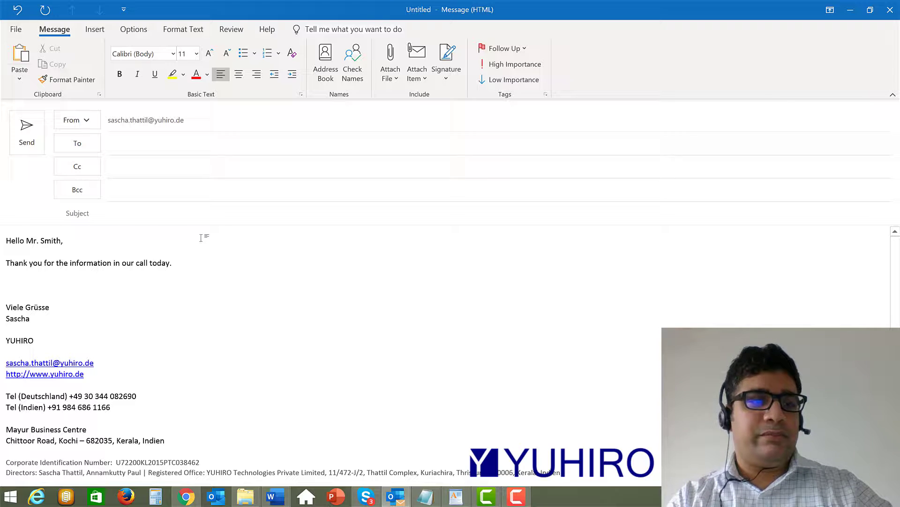
- Write 'Kindly send me the login details for the project. So that way I can have a first look at the project.'
type("Kindly")
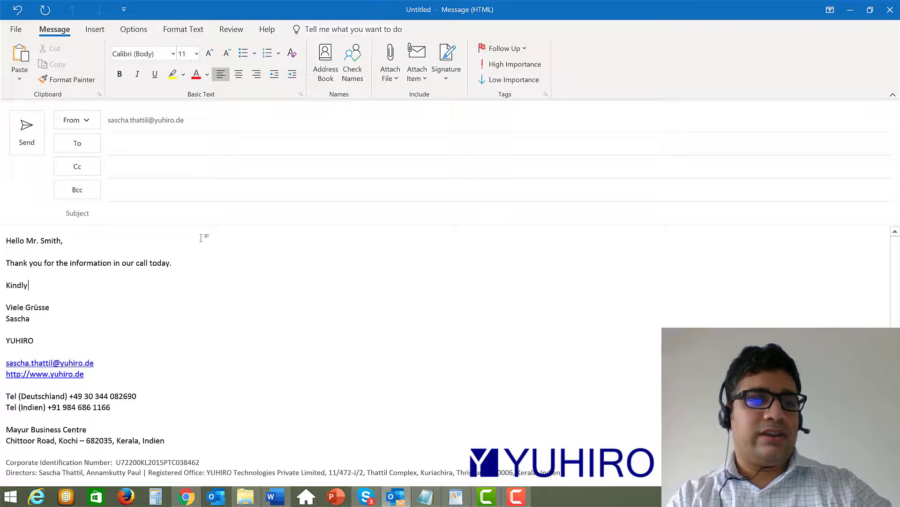
type(" send me")
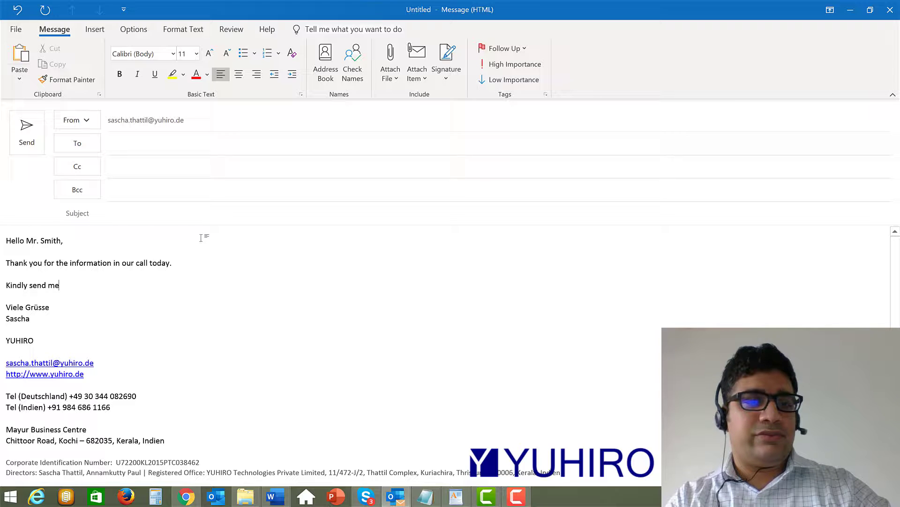
type(" the login")
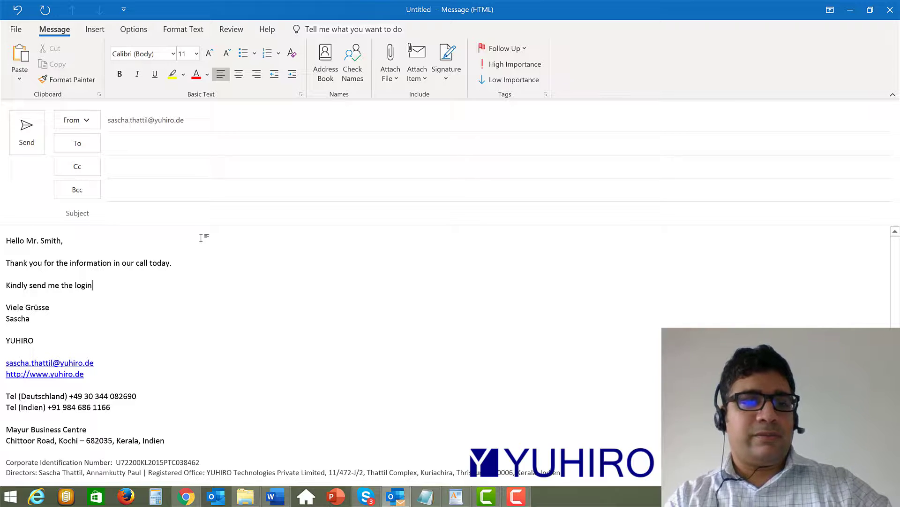
type(" details for")
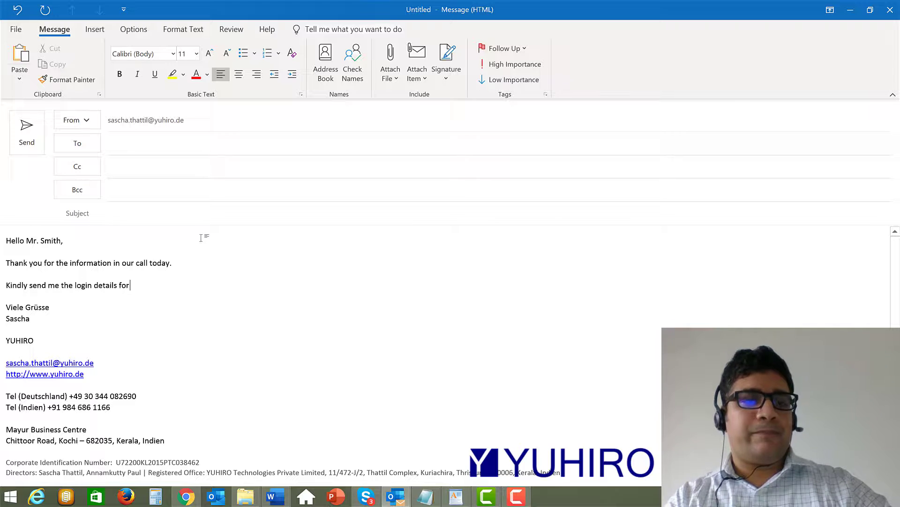
type(" the project")
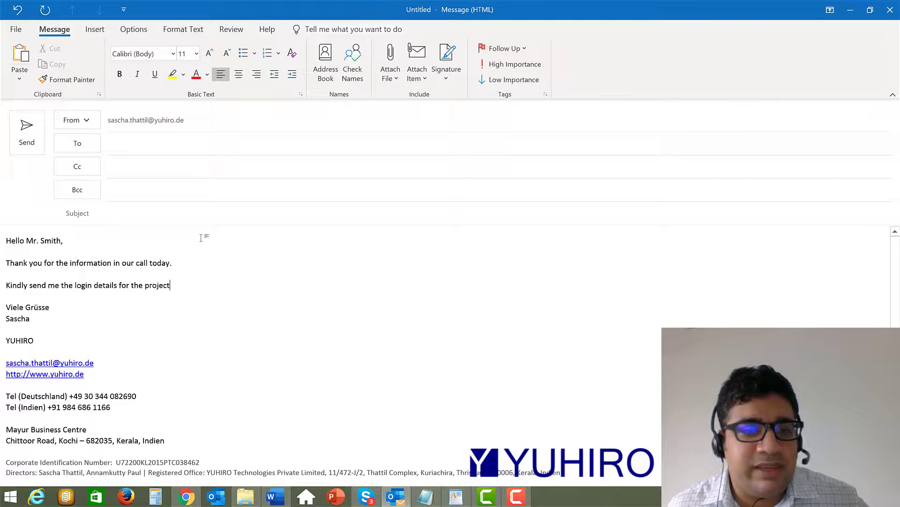
type(".")
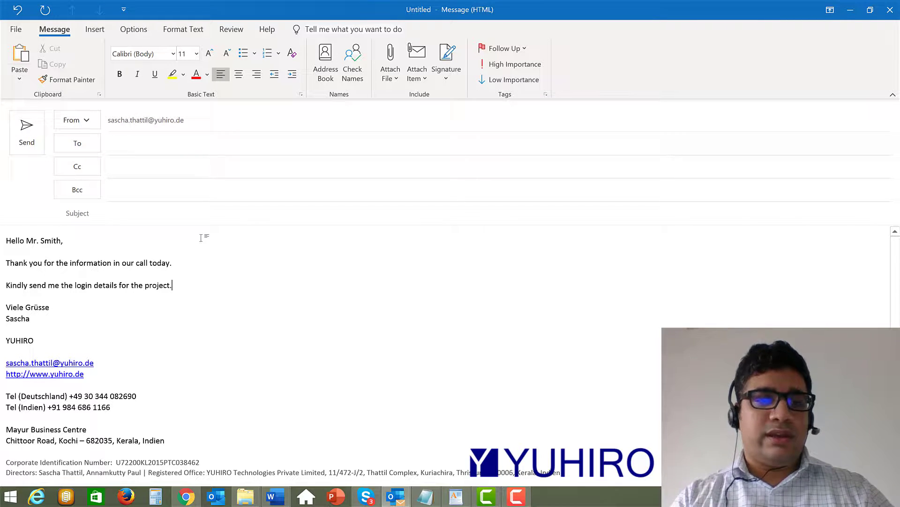
type("So ")
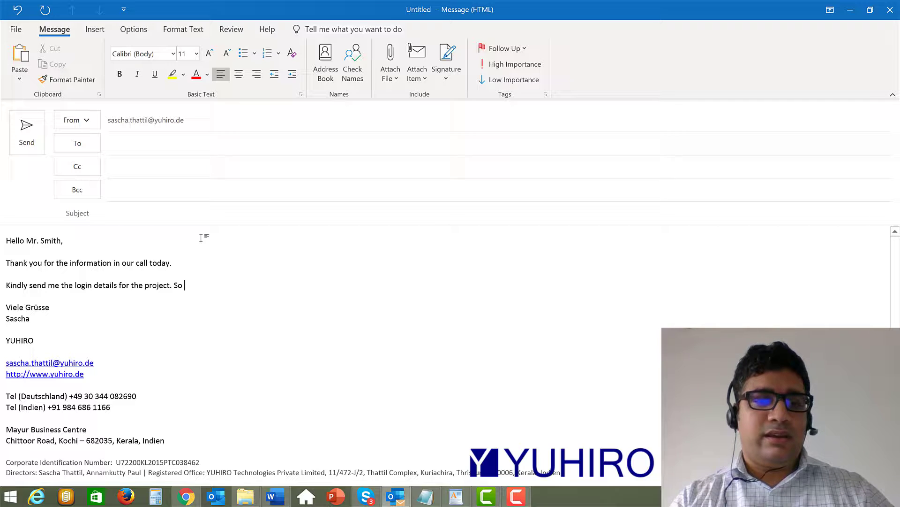
type("that way")
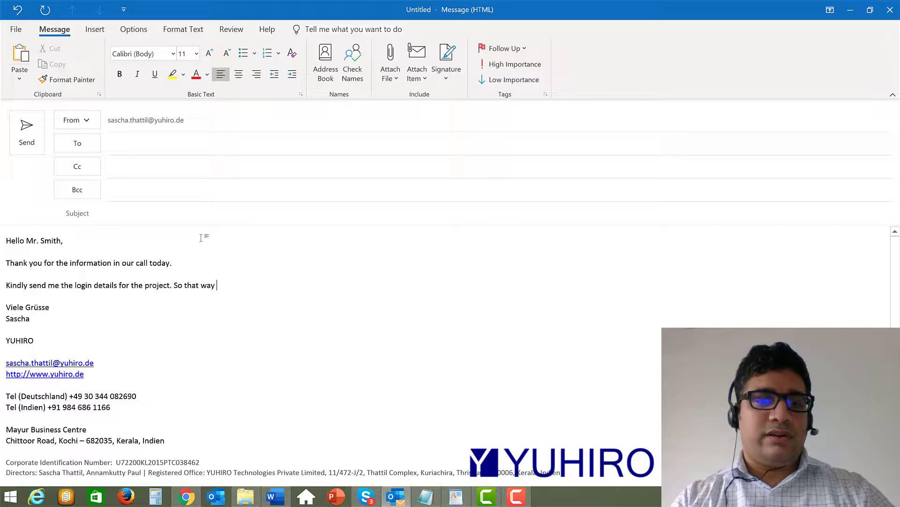
type("I can ")
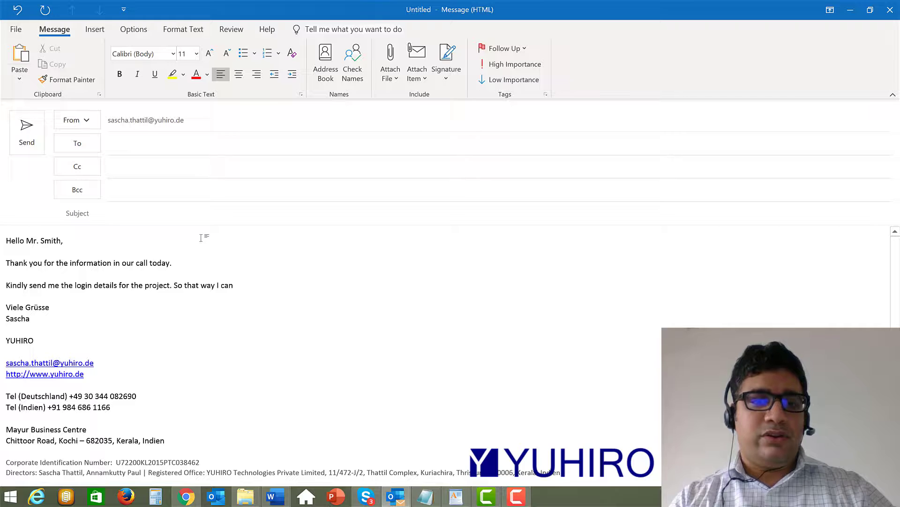
type("have a")
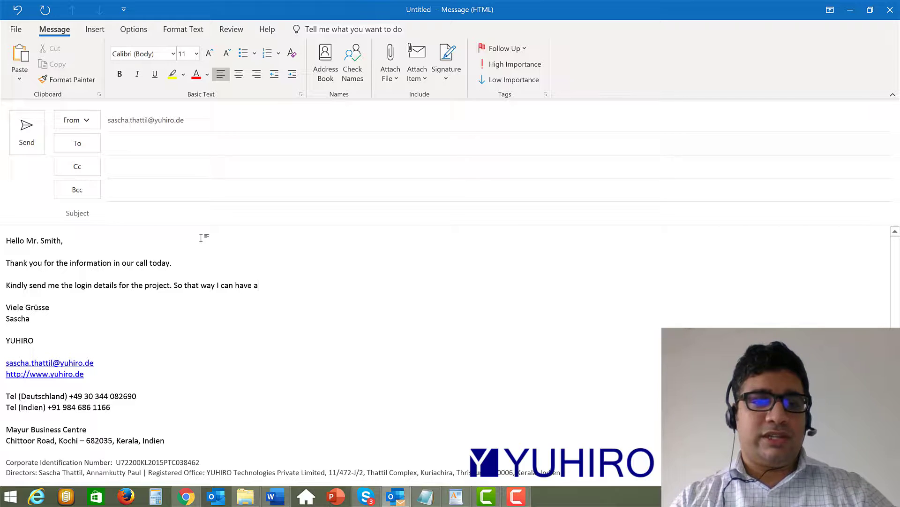
type(" first look at the project.")
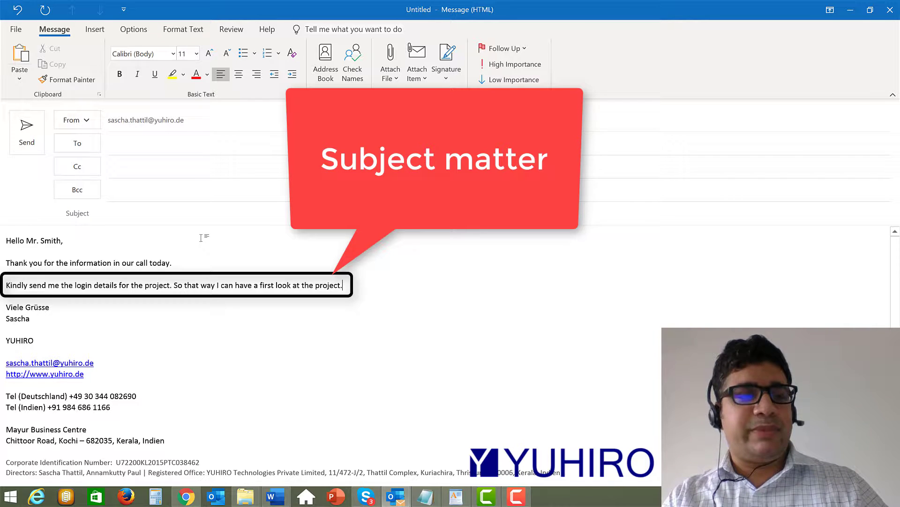
- Add the closing line 'Looking forward to hearing from you.' and insert a blank line under the greeting
key("Return")
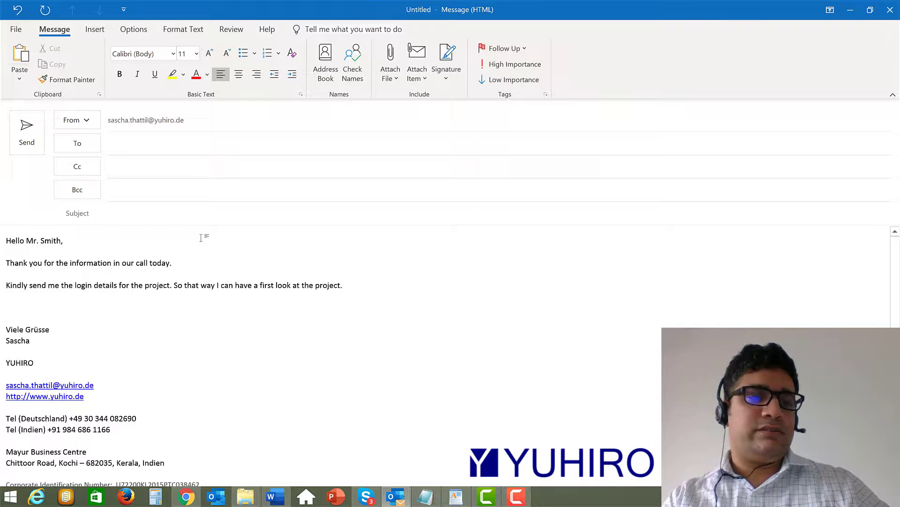
type("Looki")
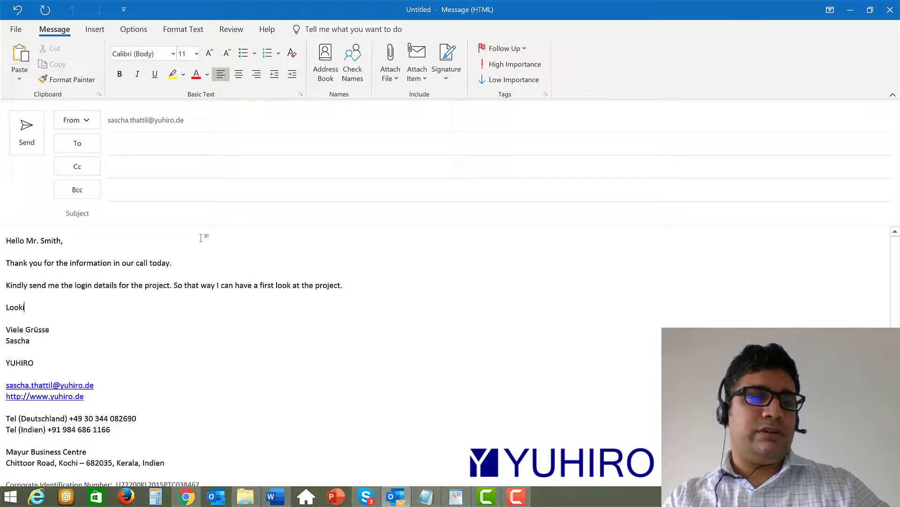
type("ng forware")
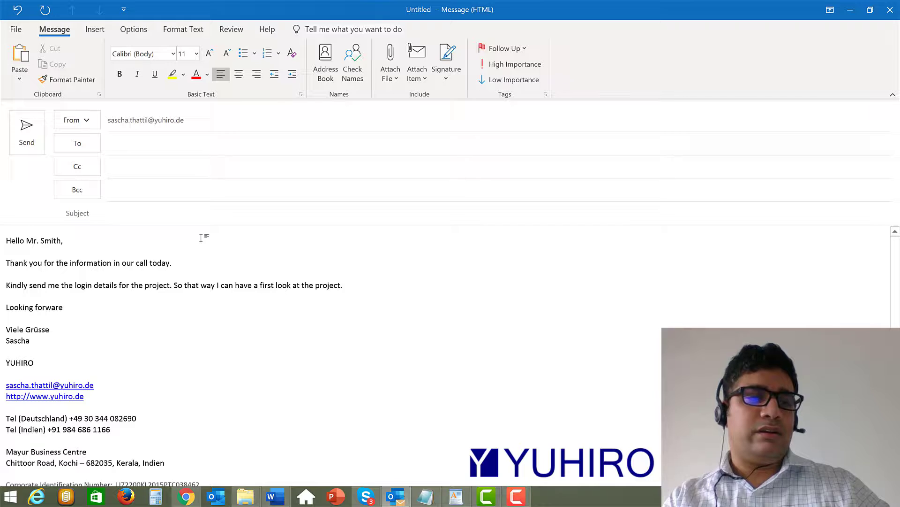
key("BackSpace")
type("d to hearng")
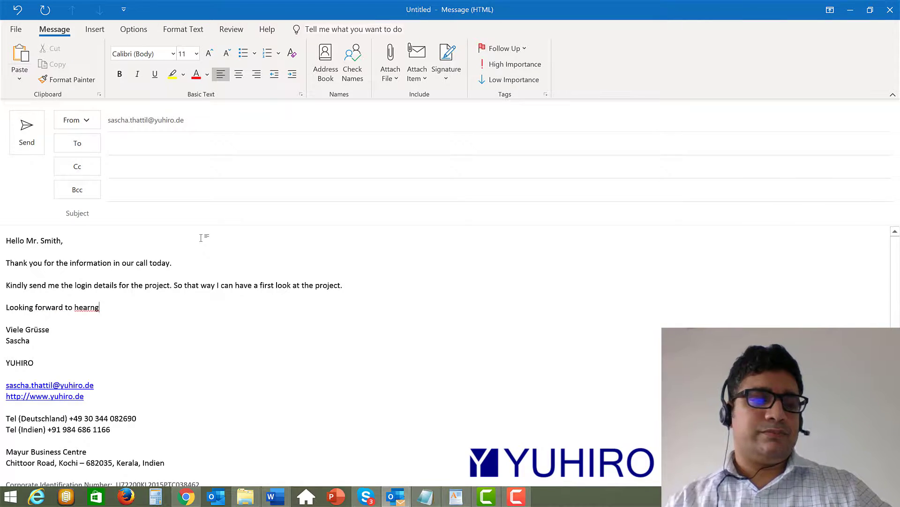
key("BackSpace")
key("BackSpace")
type("ng from you")
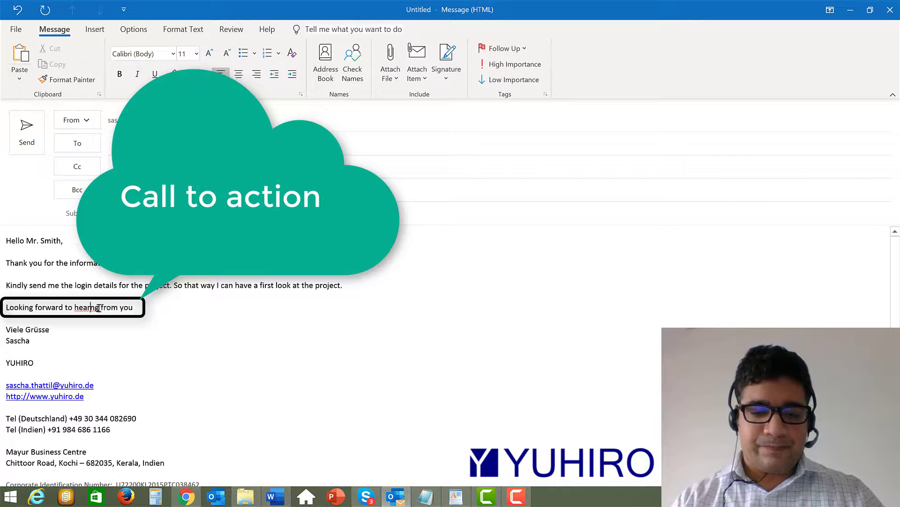
type("i")
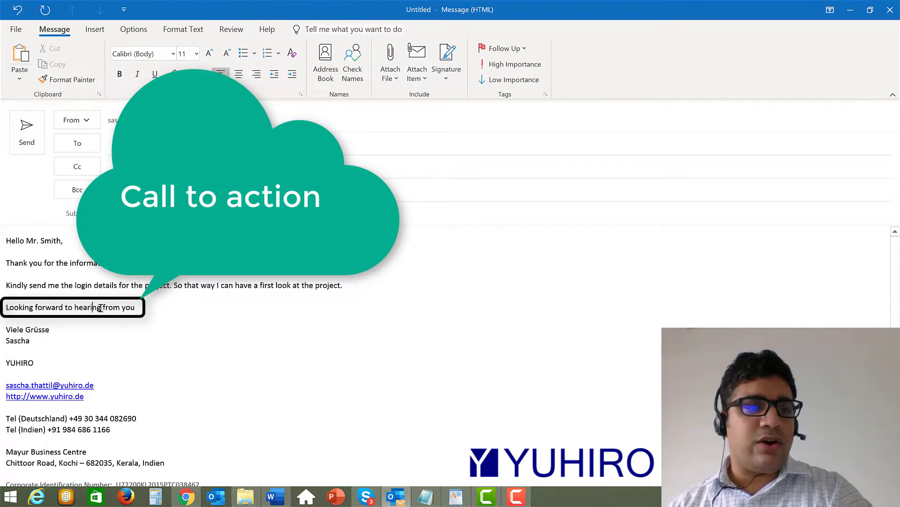
left_click(141, 307)
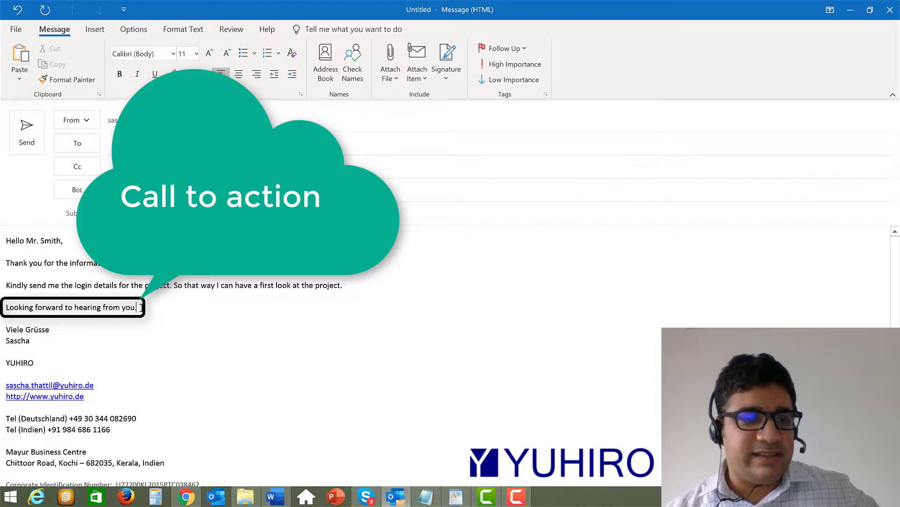
type(".")
key("Return")
left_click(77, 249)
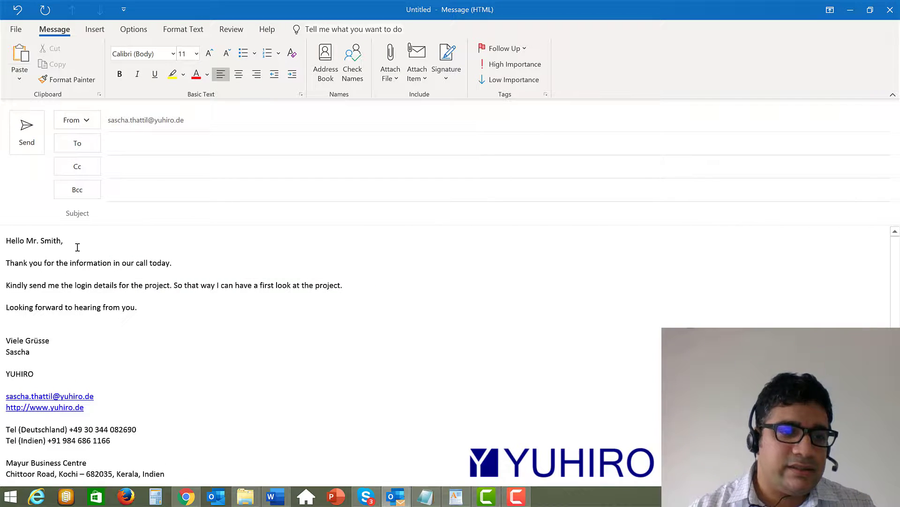
key("Return")
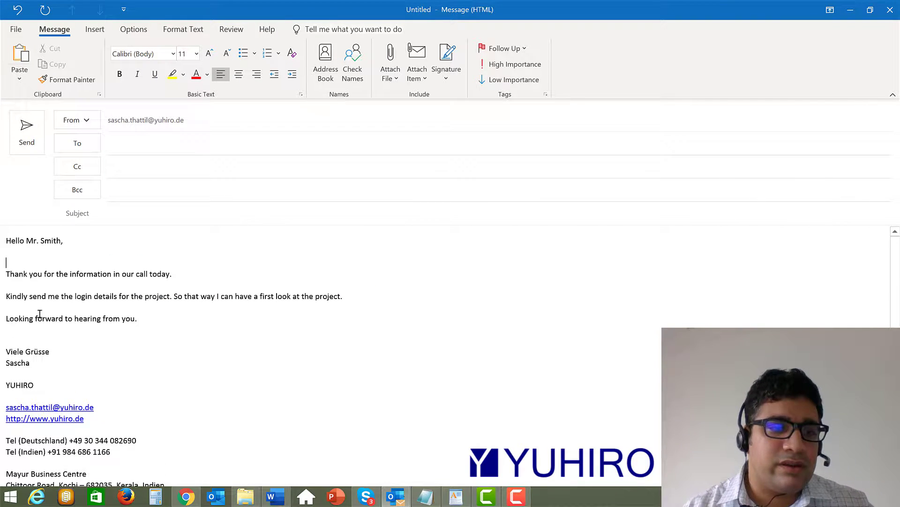
left_click(135, 320)
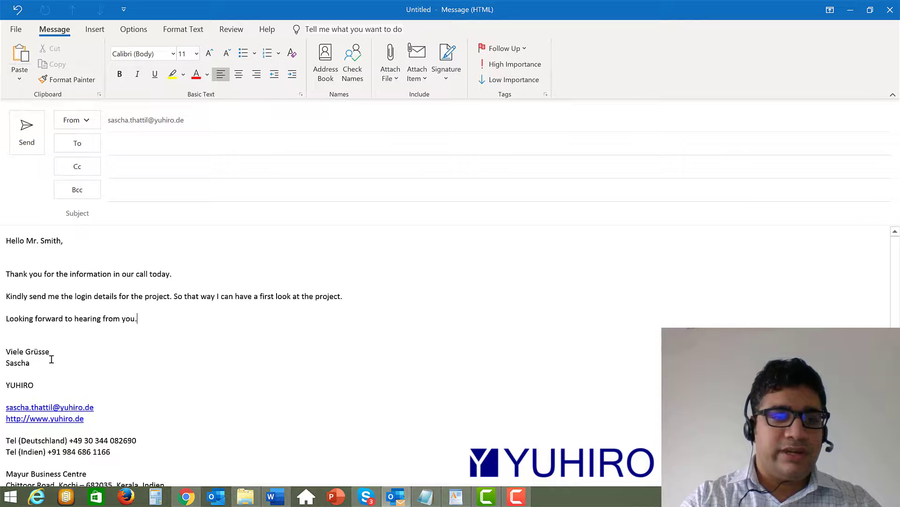
- Replace the German sign-off with 'Kind Regards' and the sender's full name on the next line
left_click_drag(2, 351, 33, 367)
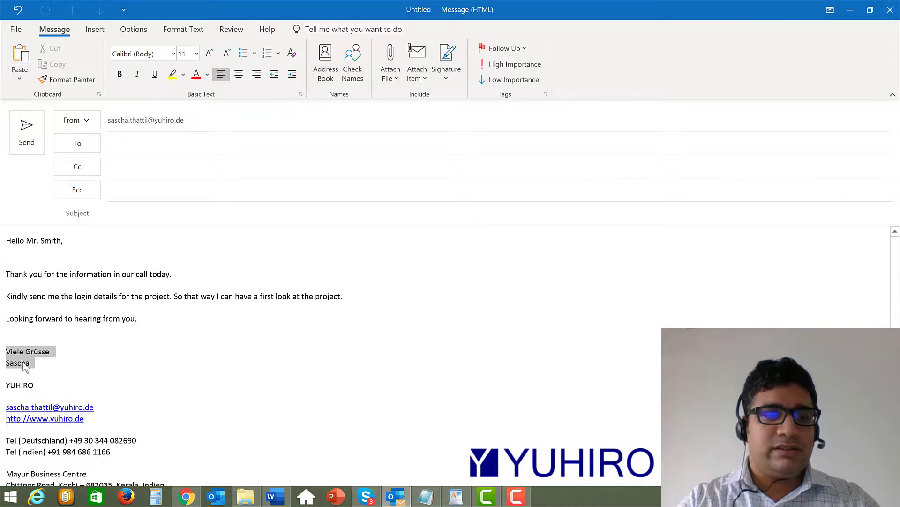
type("Kin")
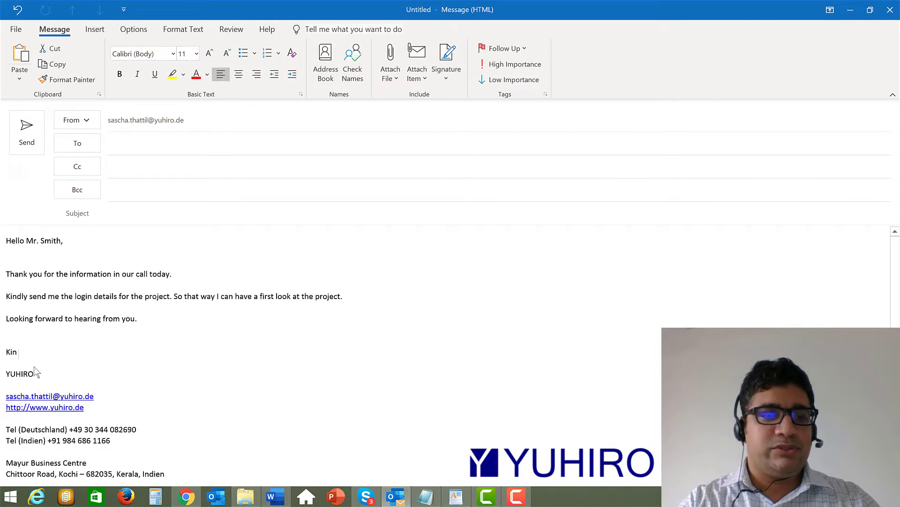
type("d Regard")
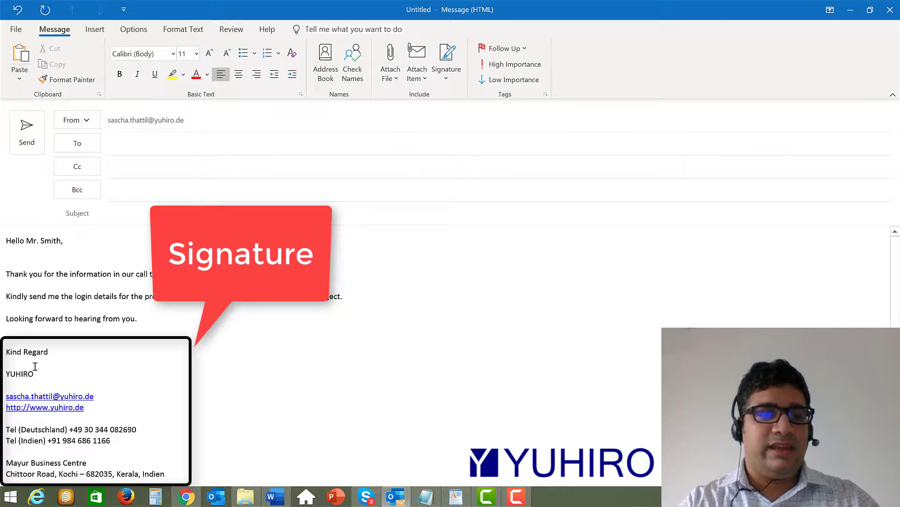
type("s")
key("Return")
type("Sascha")
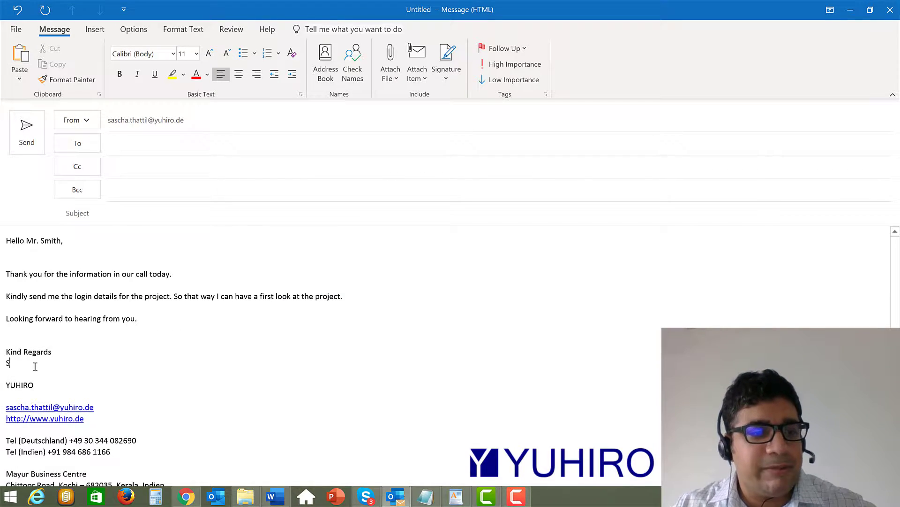
type(" Thattil")
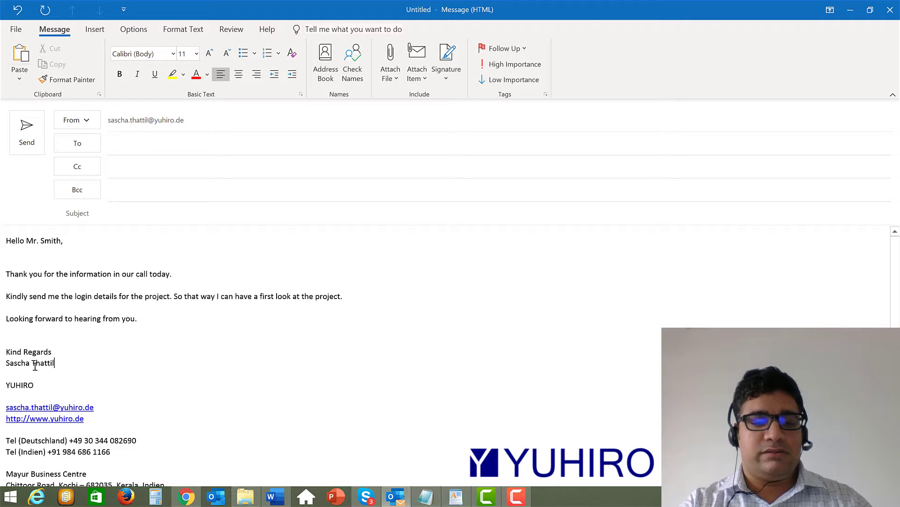
- Enter 'Regarding our call today' as the email's subject
left_click(133, 215)
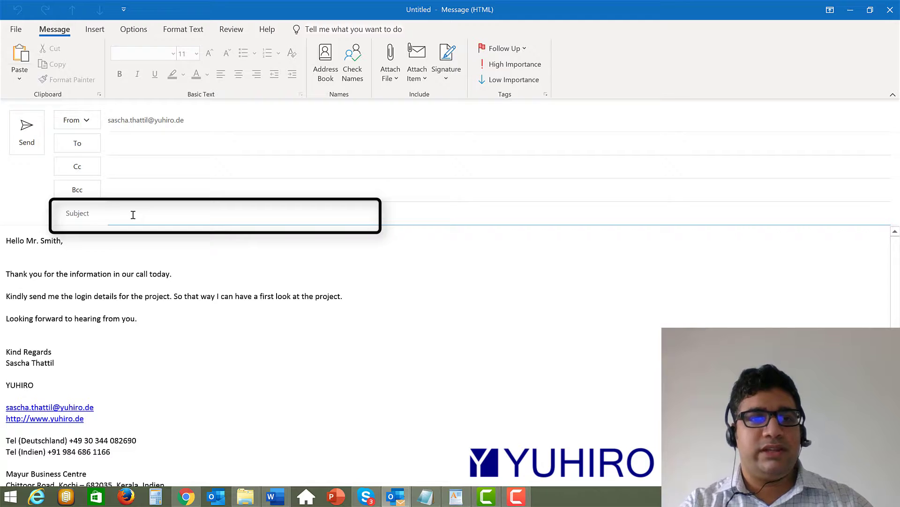
type("Regarding our ")
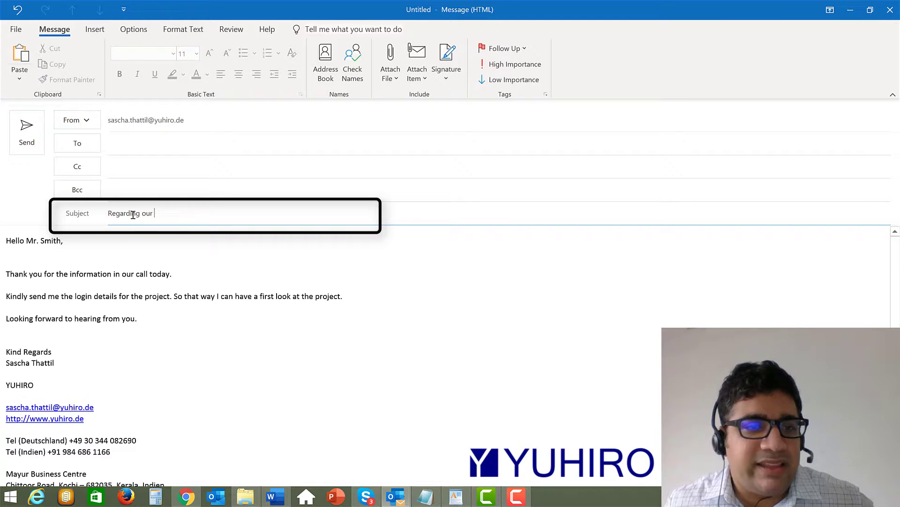
type("call today")
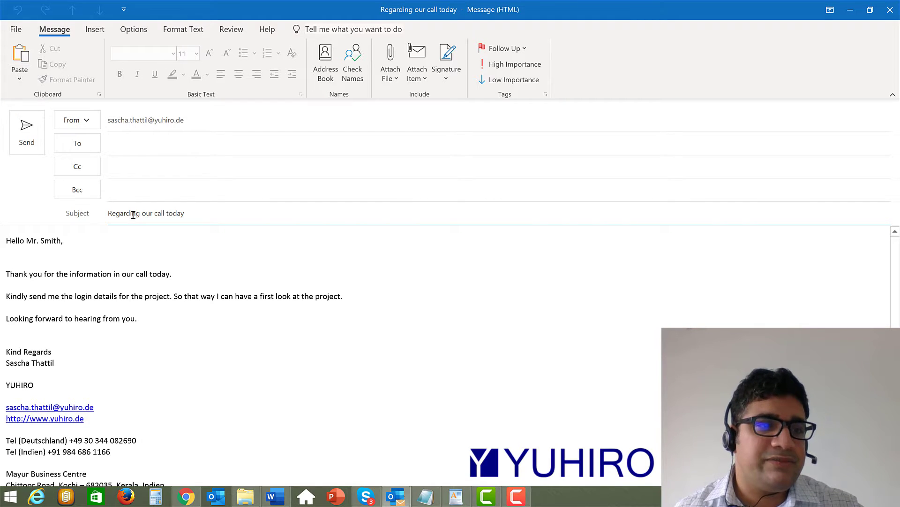
left_click(10, 253)
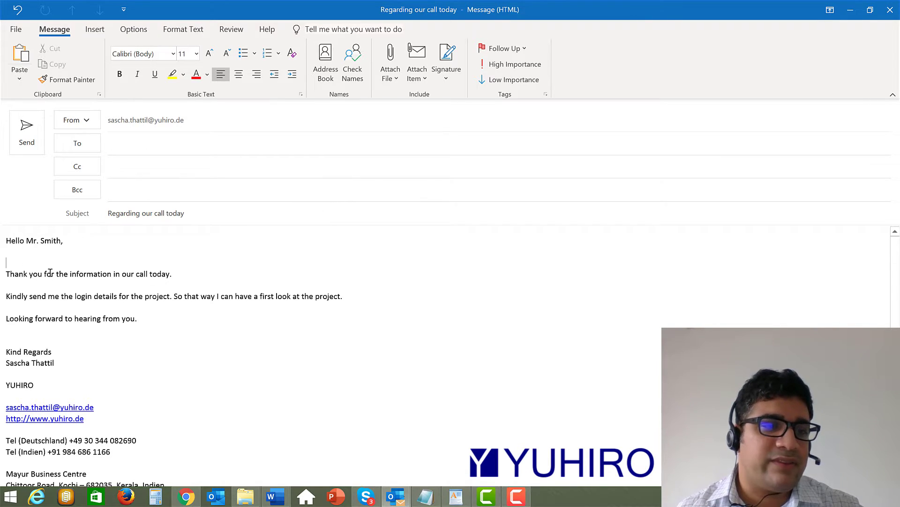
left_click(31, 338)
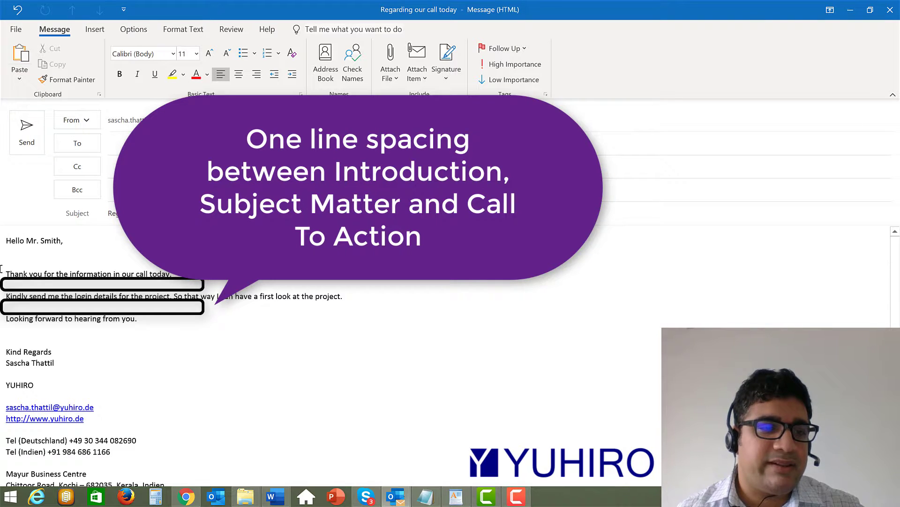
left_click_drag(172, 274, 6, 273)
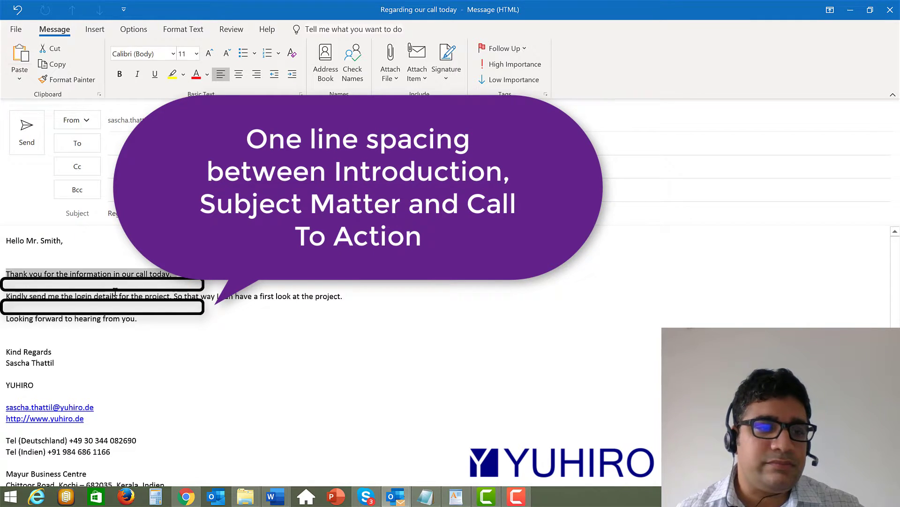
left_click_drag(347, 296, 2, 294)
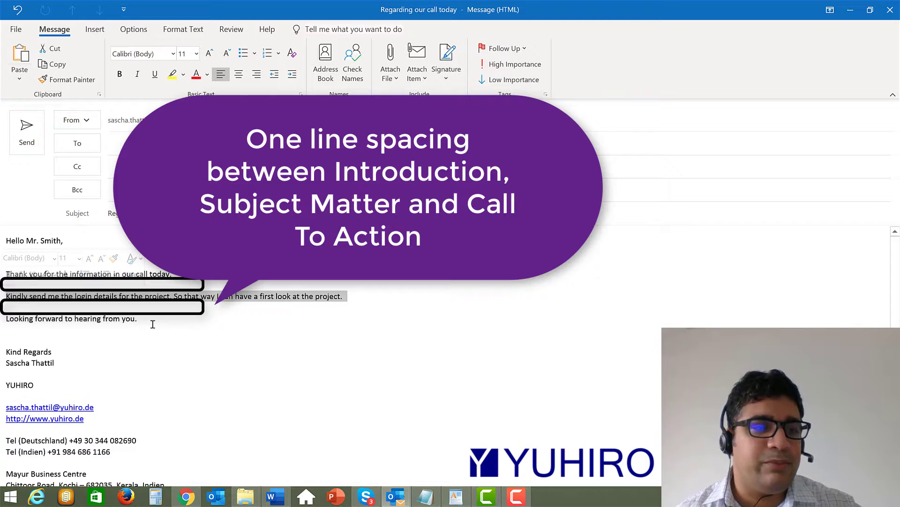
left_click_drag(142, 317, 2, 313)
left_click(66, 315)
left_click(33, 296)
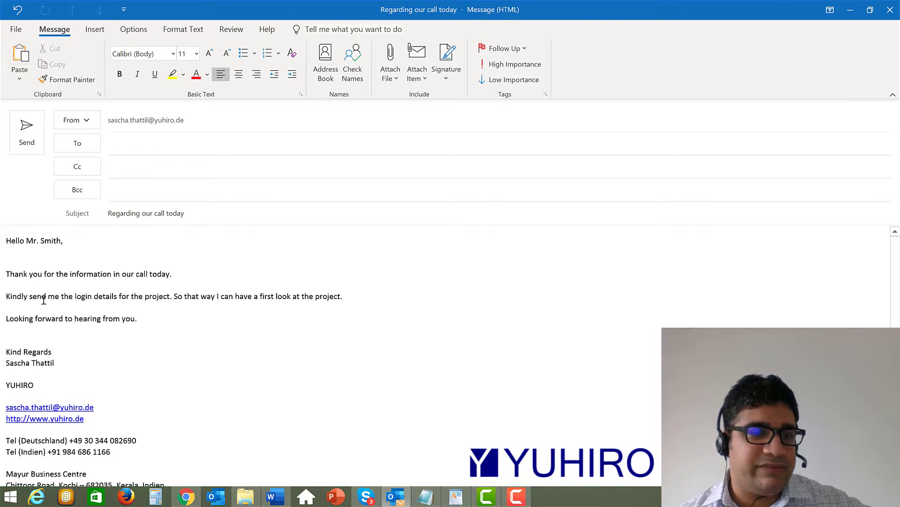
key("BackSpace")
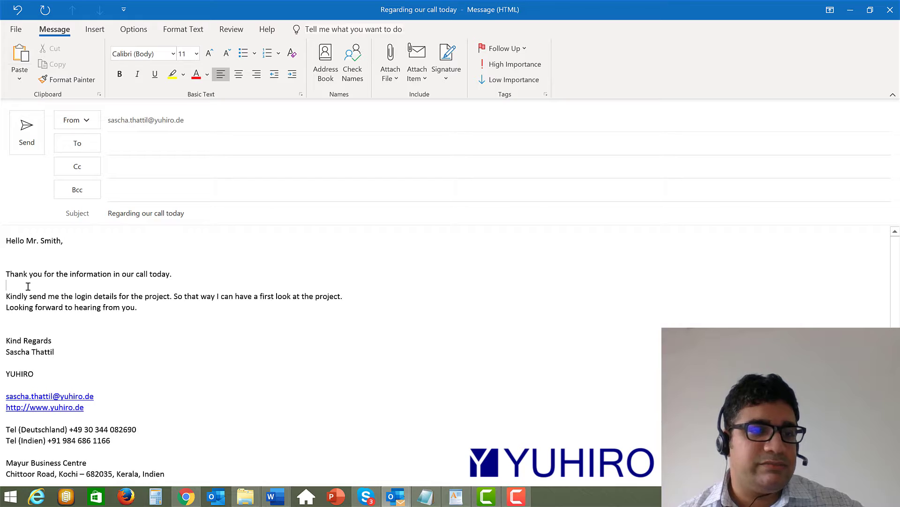
key("BackSpace")
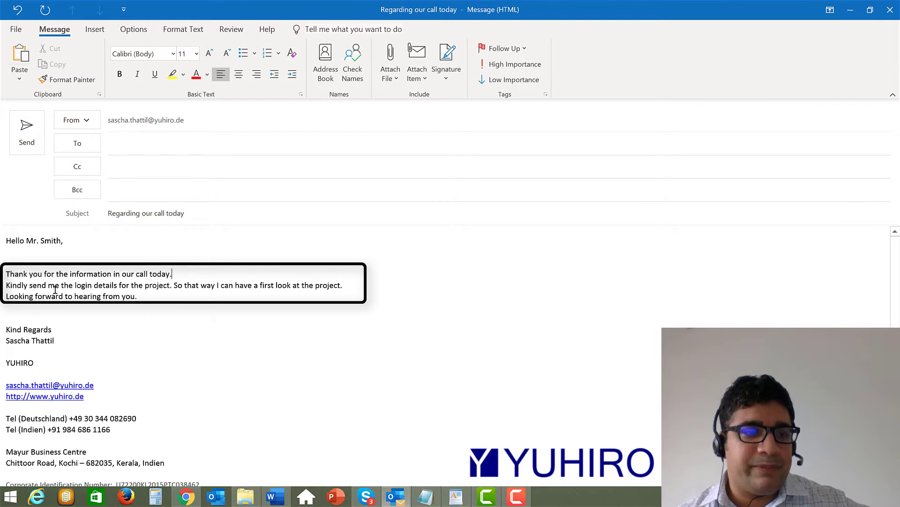
key("Return")
left_click(345, 296)
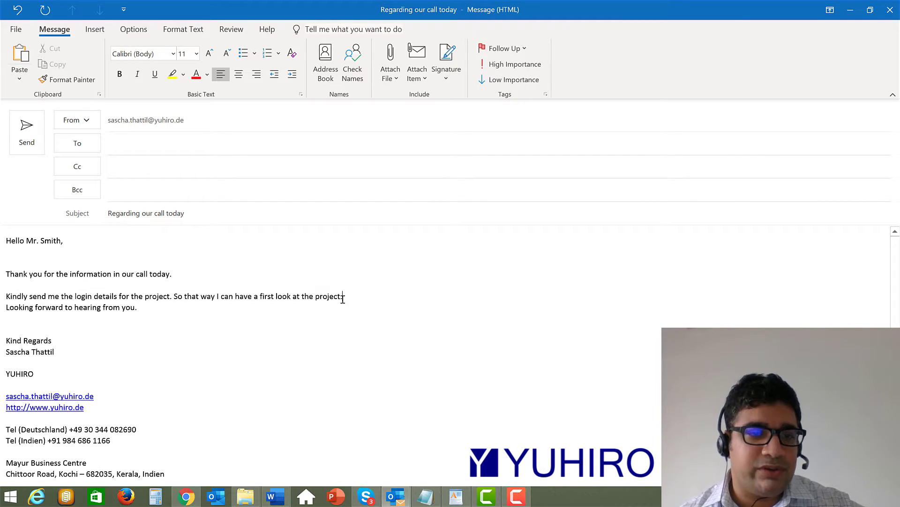
key("Return")
key("Up")
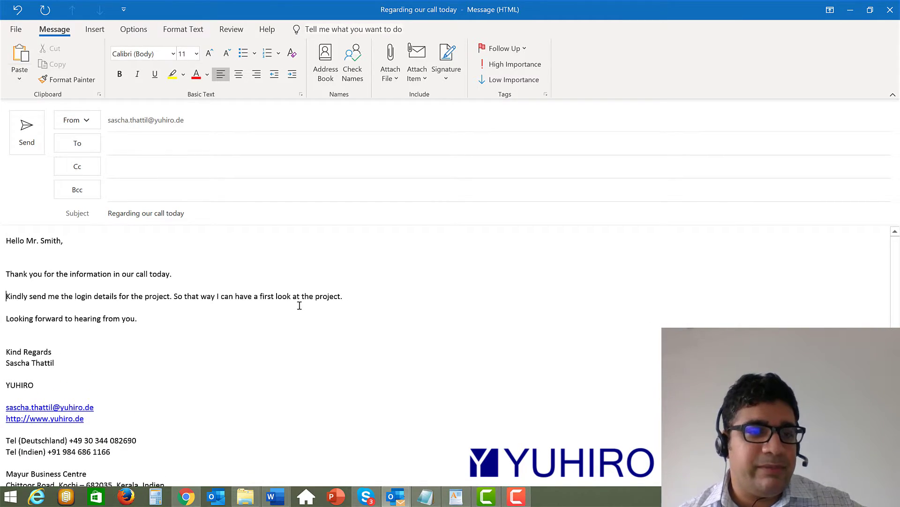
key("shift+Down")
key("shift+Down")
key("shift+Up")
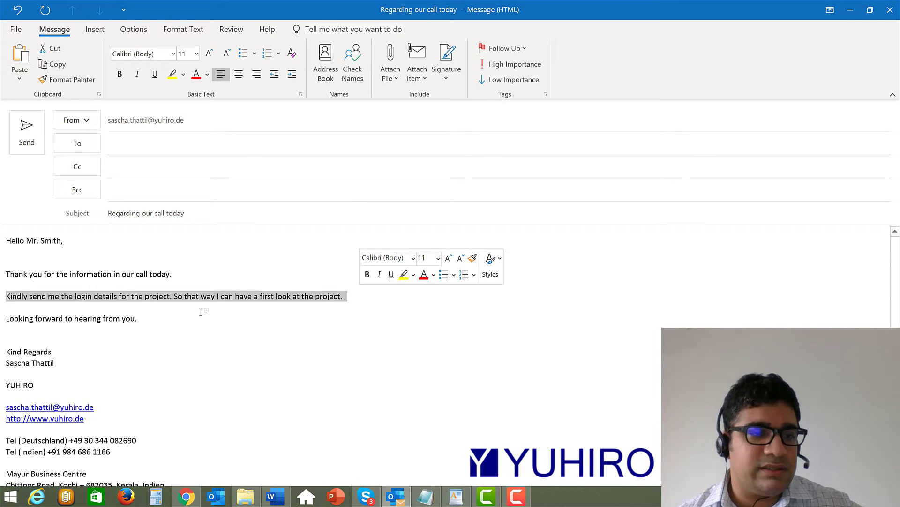
left_click(180, 312)
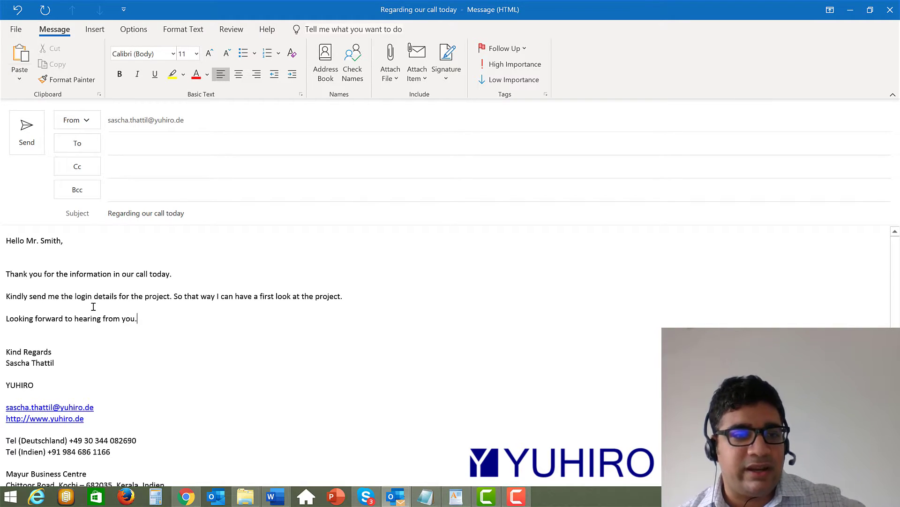
left_click(4, 315)
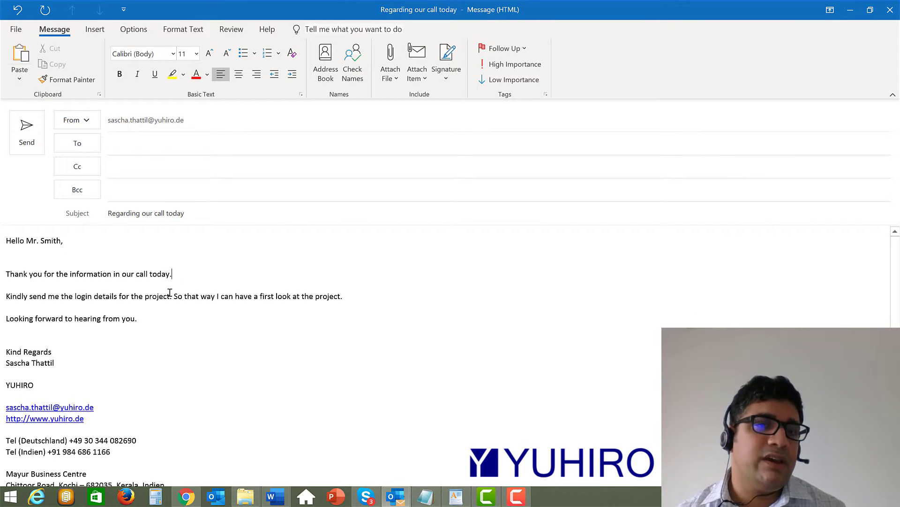
left_click(154, 316)
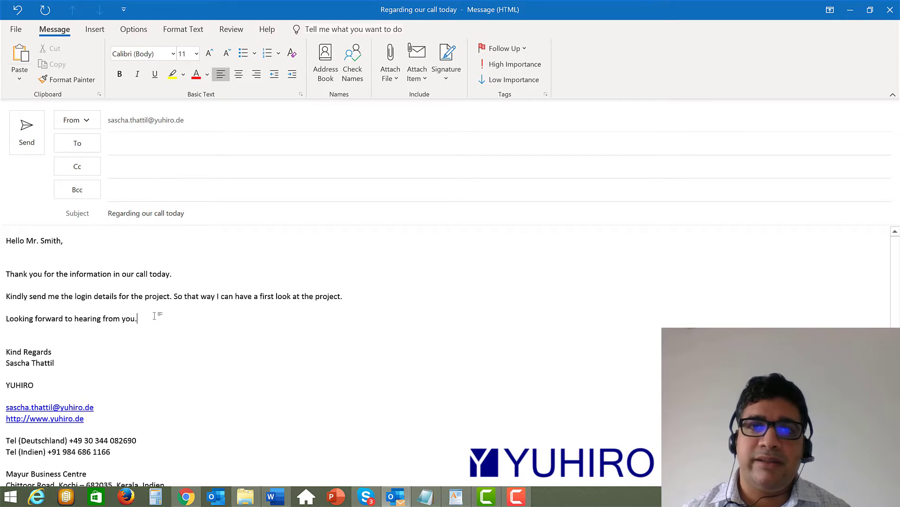